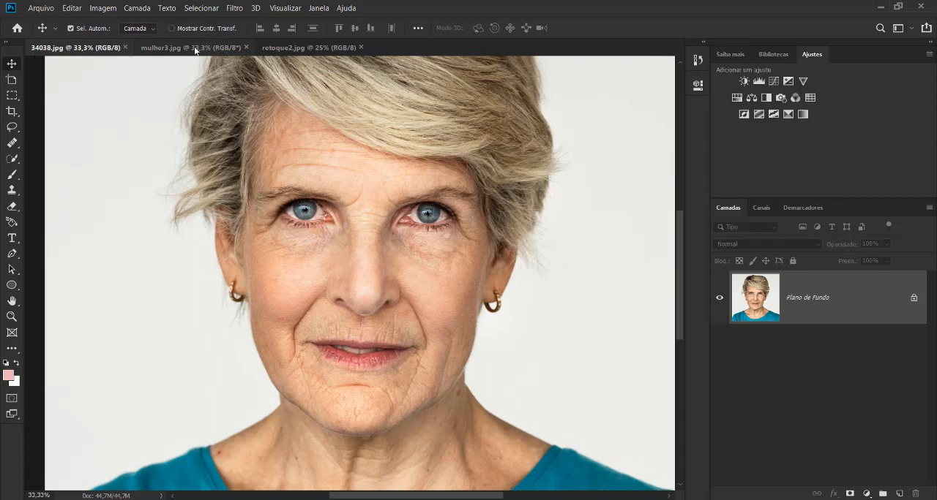
Look over the mulher3.jpg and retoque2.jpg photos, returning to mulher3.jpg to examine the skin blemishes up close.
{"action": "left_click", "coordinate": [194, 46]}
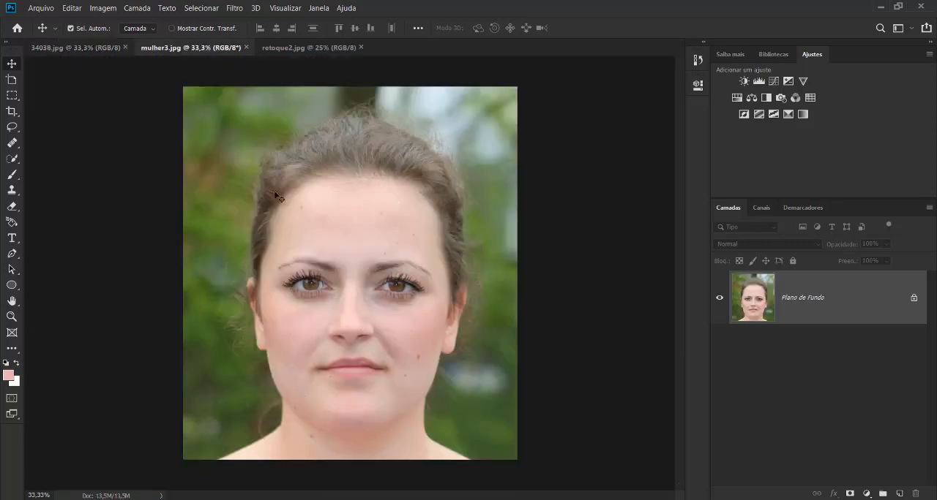
{"action": "left_click", "coordinate": [296, 47]}
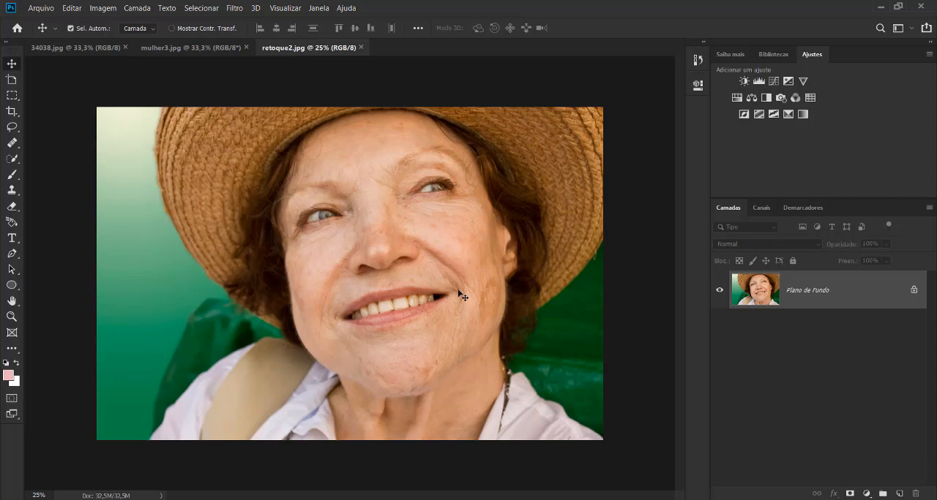
{"action": "left_click", "coordinate": [198, 48]}
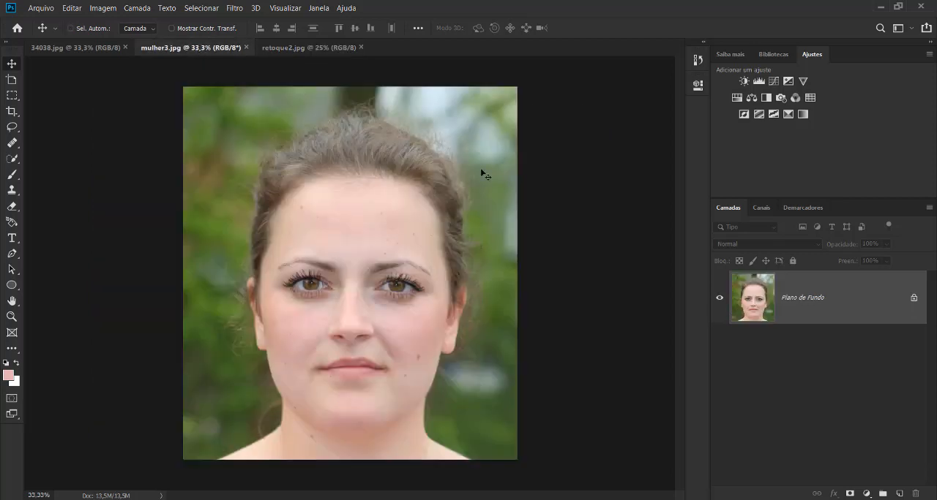
{"action": "key", "text": "ctrl+plus"}
{"action": "key", "text": "ctrl+plus"}
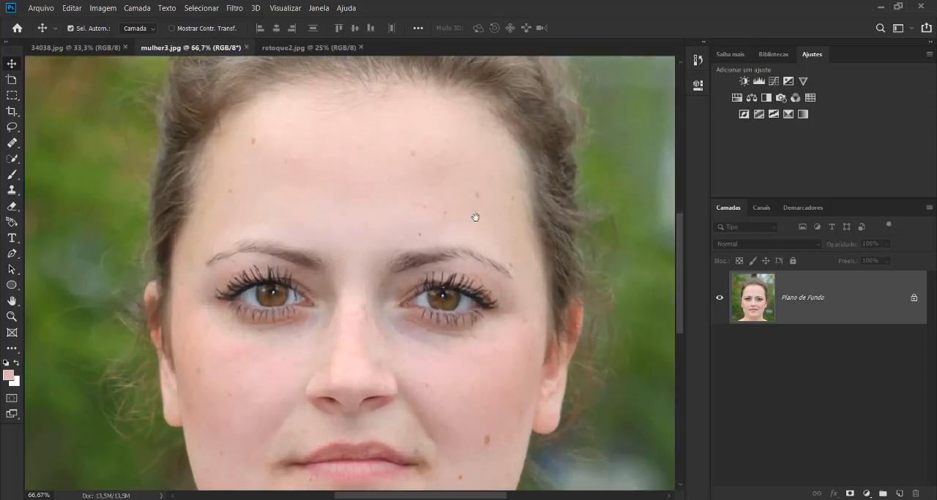
{"action": "left_click_drag", "start_coordinate": [475, 217], "coordinate": [426, 123]}
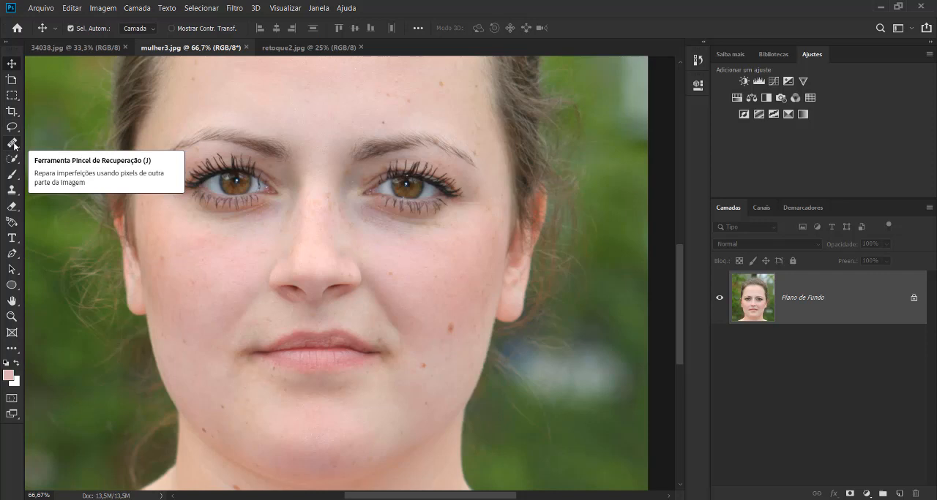
{"action": "scroll", "coordinate": [15, 130], "scroll_direction": "up", "scroll_amount": 1}
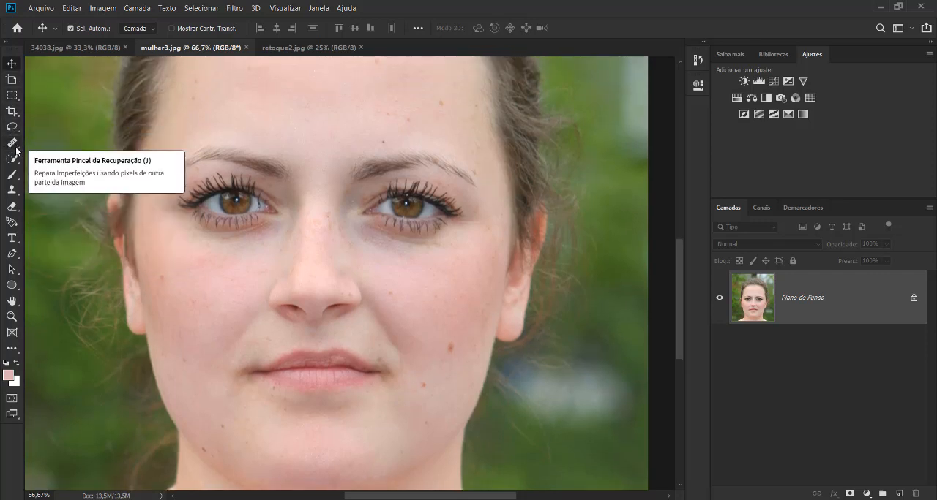
Remove two blemishes on the forehead above the right-hand eyebrow with the content-aware Spot Healing Brush at size 35.
{"action": "left_click", "coordinate": [11, 145]}
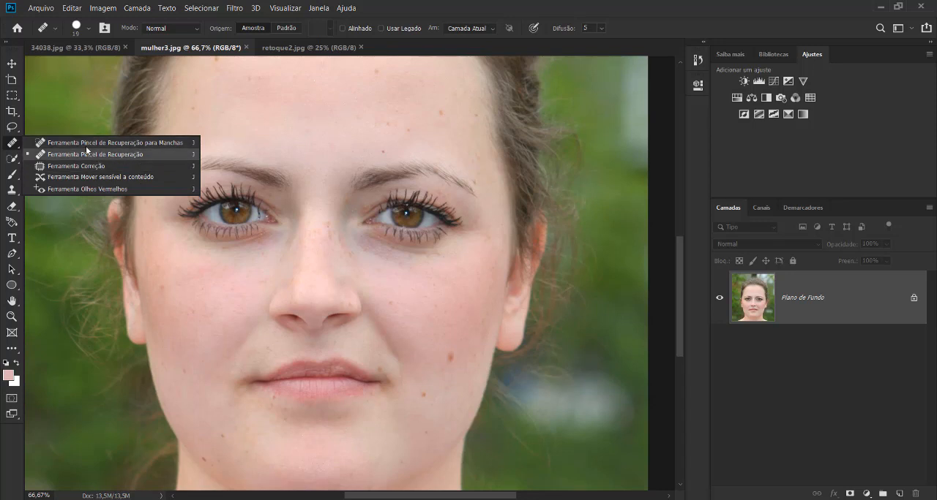
{"action": "left_click", "coordinate": [138, 143]}
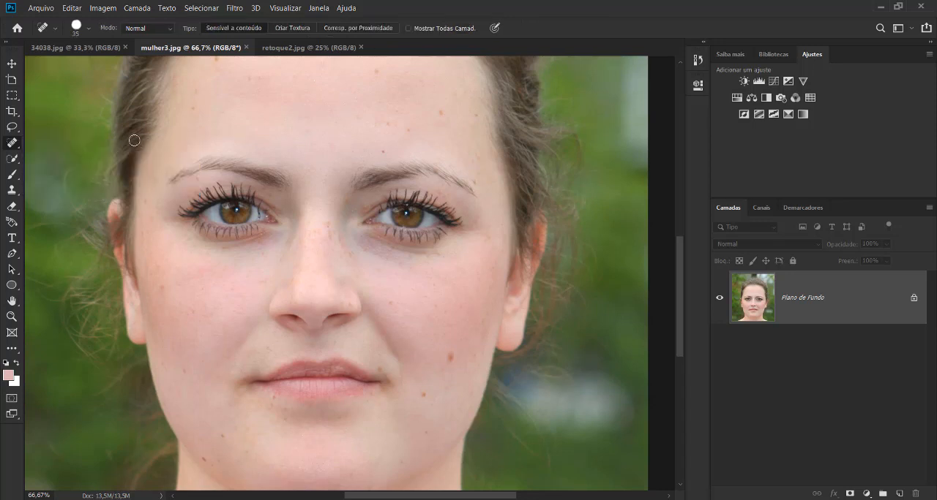
{"action": "left_click", "coordinate": [442, 114]}
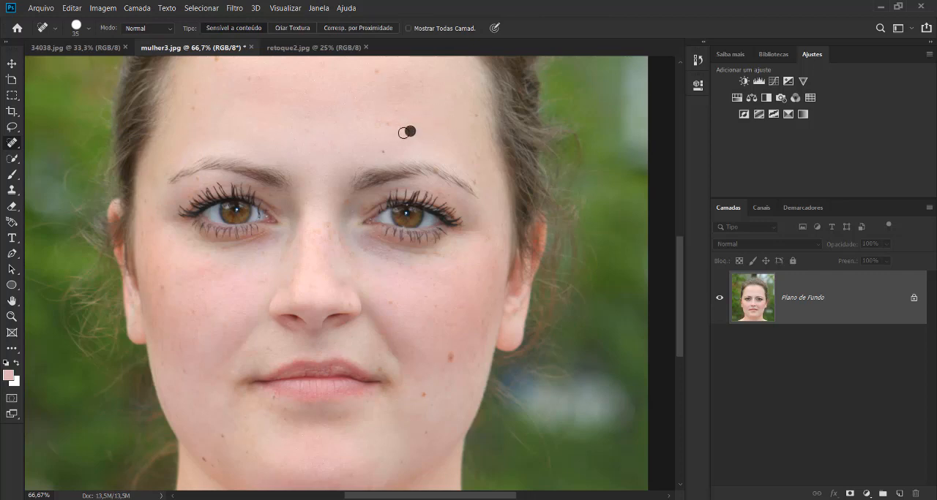
{"action": "left_click", "coordinate": [408, 132]}
Heal the small spots on the right-hand side of the forehead, out to the hairline.
{"action": "key", "text": "ctrl+plus"}
{"action": "key", "text": "ctrl+plus"}
{"action": "mouse_move", "coordinate": [402, 141]}
{"action": "left_mouse_down"}
{"action": "mouse_move", "coordinate": [339, 326]}
{"action": "mouse_move", "coordinate": [403, 195]}
{"action": "mouse_move", "coordinate": [373, 225]}
{"action": "left_mouse_up"}
{"action": "left_click", "coordinate": [239, 137]}
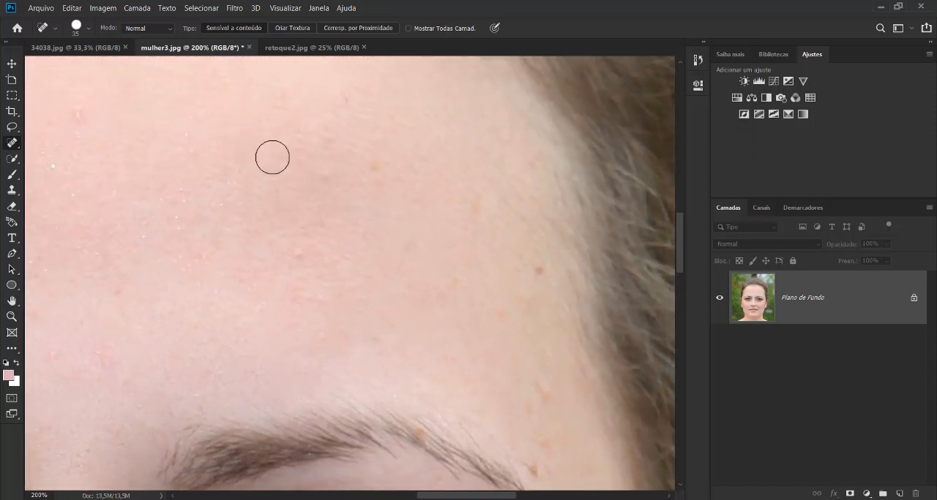
{"action": "left_click", "coordinate": [364, 169]}
{"action": "left_click_drag", "start_coordinate": [512, 275], "coordinate": [503, 295]}
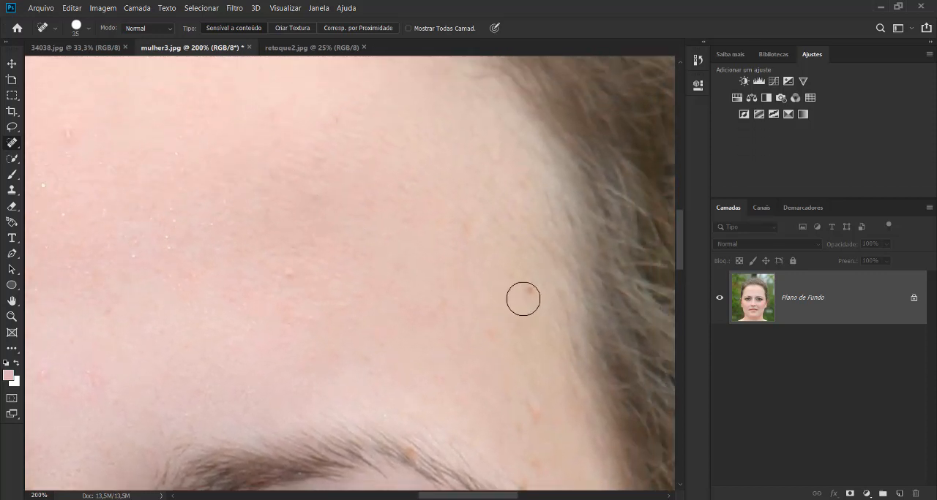
{"action": "left_click", "coordinate": [527, 295]}
Heal the blemishes on the left-hand side of the forehead and the spot beside the right-hand eyebrow's outer end.
{"action": "key", "text": "ctrl+minus"}
{"action": "left_click_drag", "start_coordinate": [401, 272], "coordinate": [389, 272]}
{"action": "left_click_drag", "start_coordinate": [296, 250], "coordinate": [445, 229]}
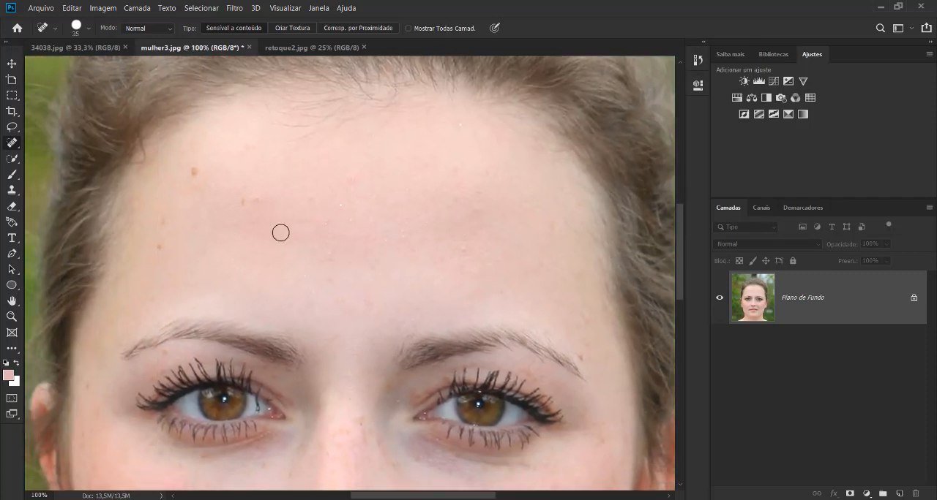
{"action": "left_click", "coordinate": [193, 174]}
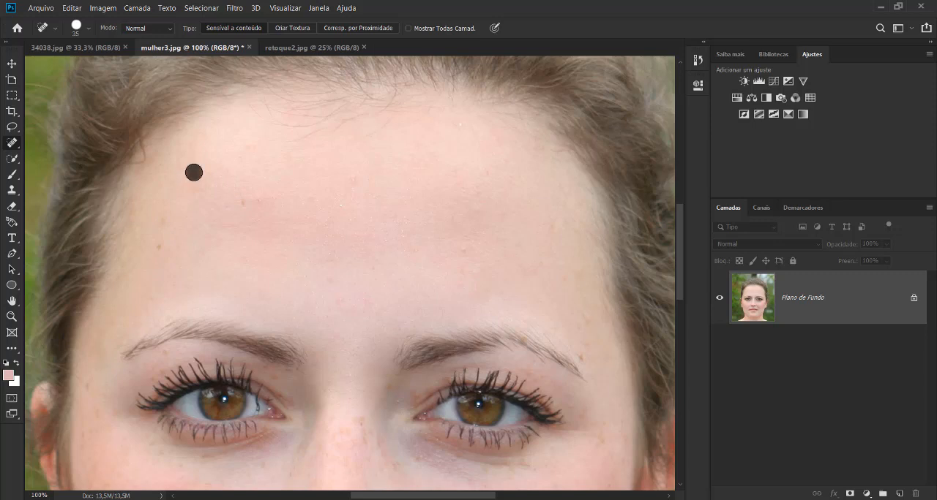
{"action": "left_click", "coordinate": [265, 205]}
{"action": "left_click_drag", "start_coordinate": [167, 243], "coordinate": [161, 256]}
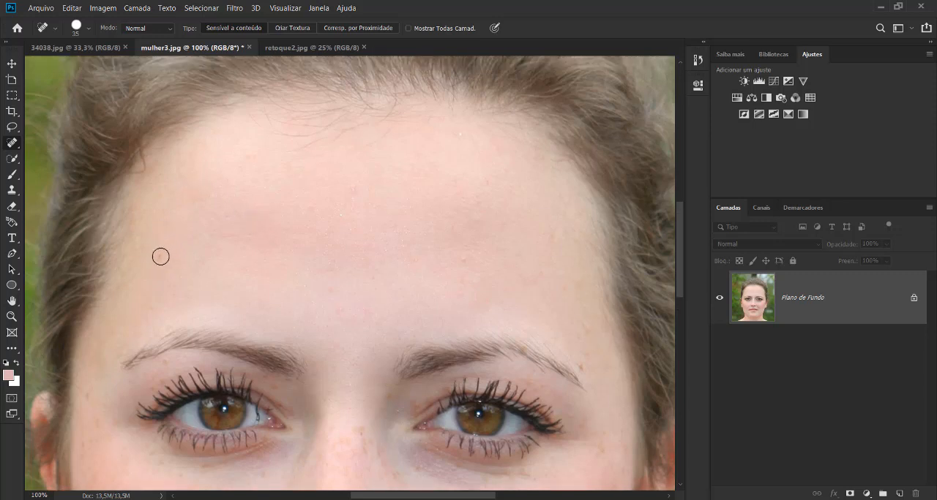
{"action": "left_click", "coordinate": [253, 160]}
{"action": "left_click", "coordinate": [584, 369]}
Try to remove the large mole on the right-hand cheek with the Spot Healing Brush.
{"action": "left_click_drag", "start_coordinate": [354, 219], "coordinate": [447, 258]}
{"action": "mouse_move", "coordinate": [509, 286]}
{"action": "left_mouse_down"}
{"action": "mouse_move", "coordinate": [472, 188]}
{"action": "mouse_move", "coordinate": [489, 146]}
{"action": "mouse_move", "coordinate": [453, 151]}
{"action": "left_mouse_up"}
{"action": "key", "text": "ctrl+plus"}
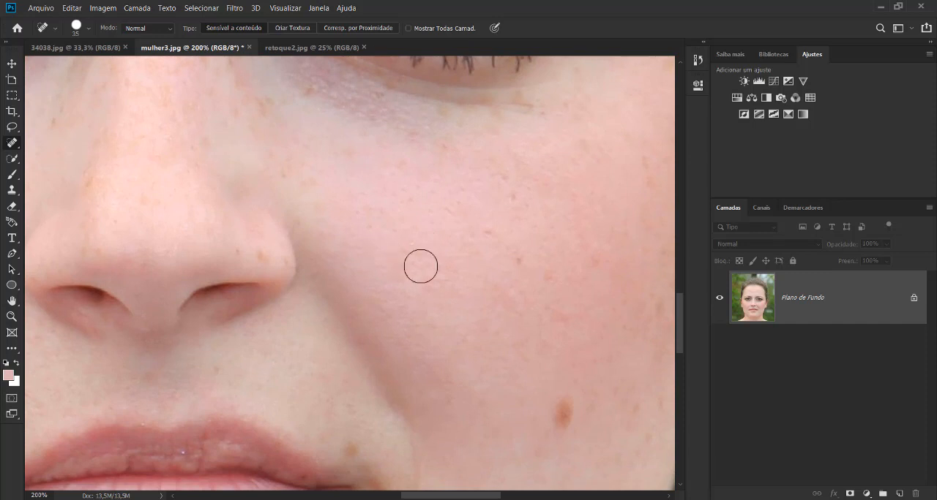
{"action": "left_click_drag", "start_coordinate": [612, 285], "coordinate": [541, 220]}
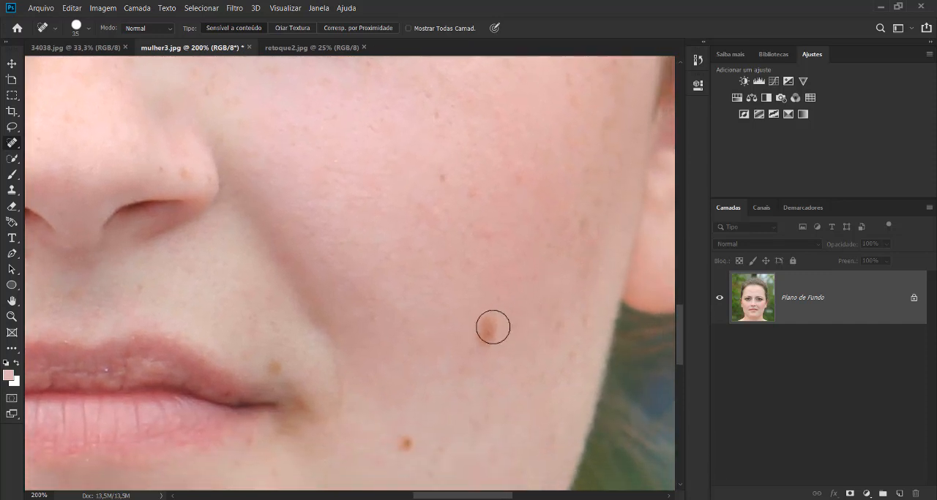
{"action": "left_click", "coordinate": [491, 329]}
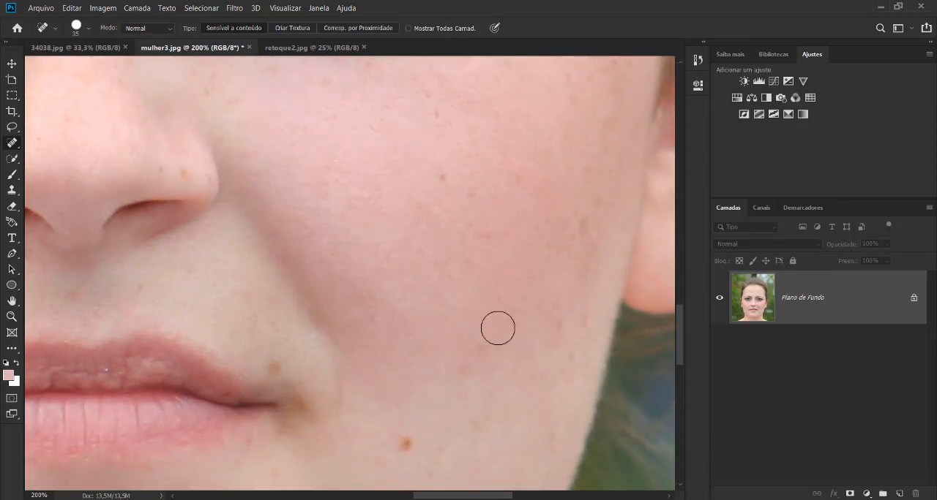
{"action": "key", "text": "ctrl+z"}
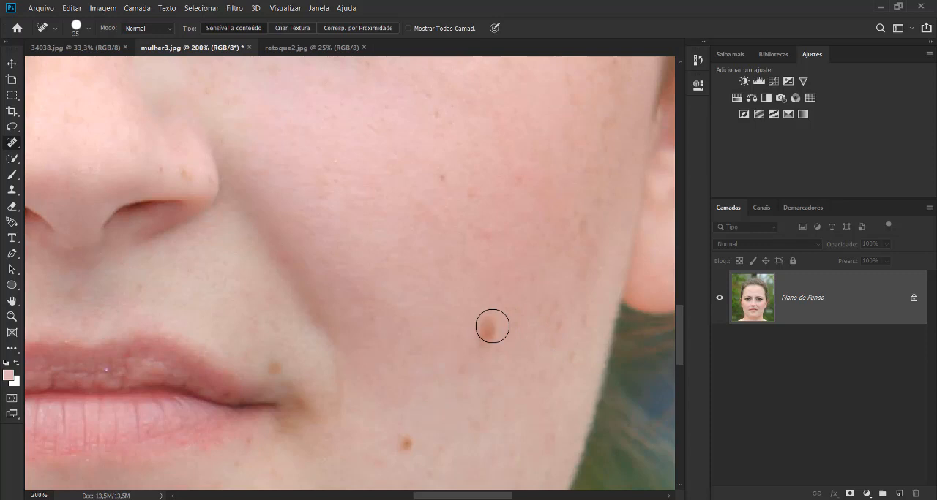
{"action": "left_click", "coordinate": [504, 324]}
{"action": "key", "text": "ctrl+z"}
Remove the large cheek mole and the smaller brown spot below it with the Spot Healing Brush at size 70.
{"action": "left_click", "coordinate": [488, 333]}
{"action": "scroll", "coordinate": [491, 390], "scroll_direction": "up", "scroll_amount": 1}
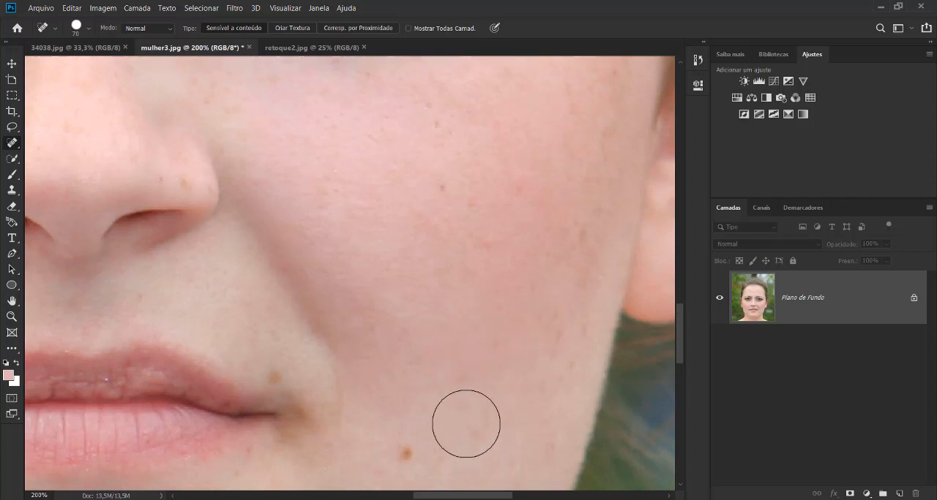
{"action": "left_click", "coordinate": [408, 449]}
Try to remove the brown spot above the right-hand corner of the mouth with the size 70 healing brush.
{"action": "scroll", "coordinate": [512, 378], "scroll_direction": "left", "scroll_amount": 1}
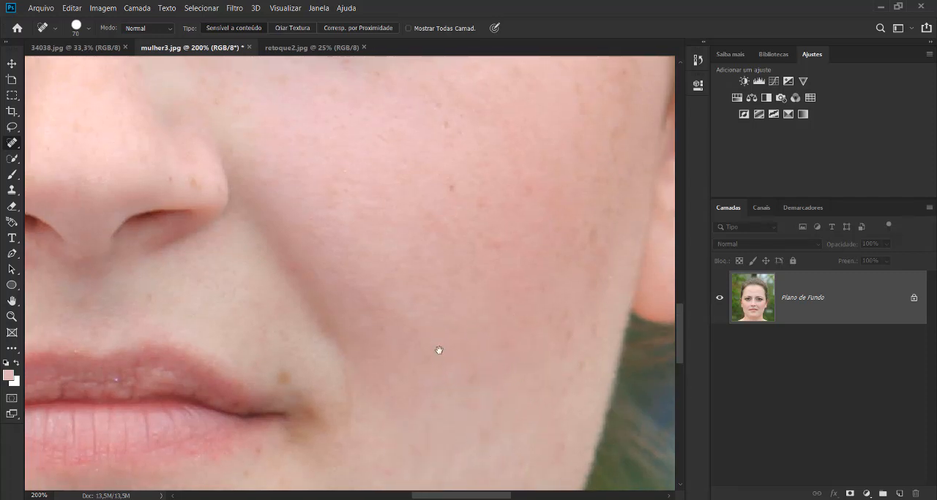
{"action": "left_click_drag", "start_coordinate": [451, 290], "coordinate": [483, 217]}
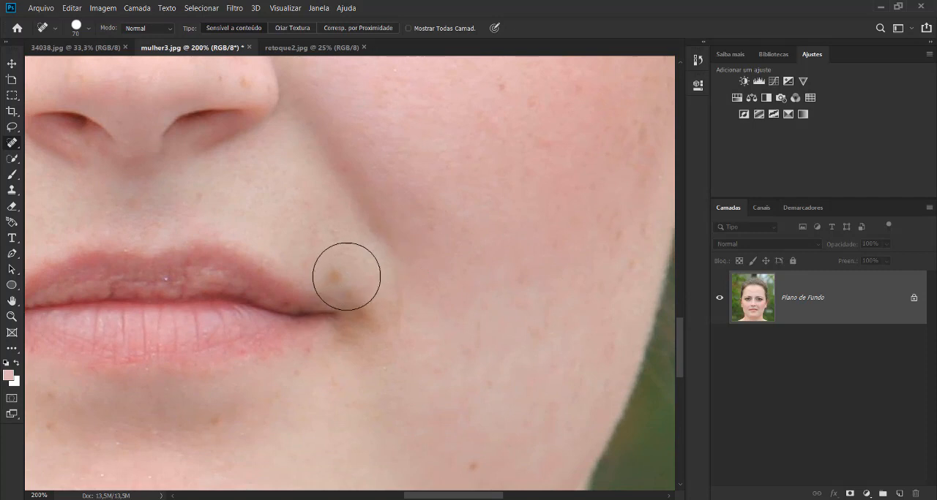
{"action": "left_click", "coordinate": [343, 276]}
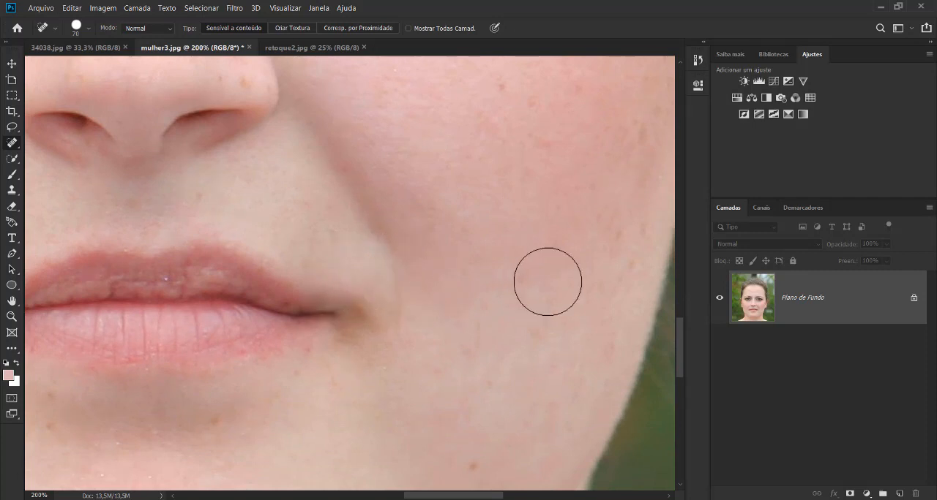
{"action": "key", "text": "ctrl+z"}
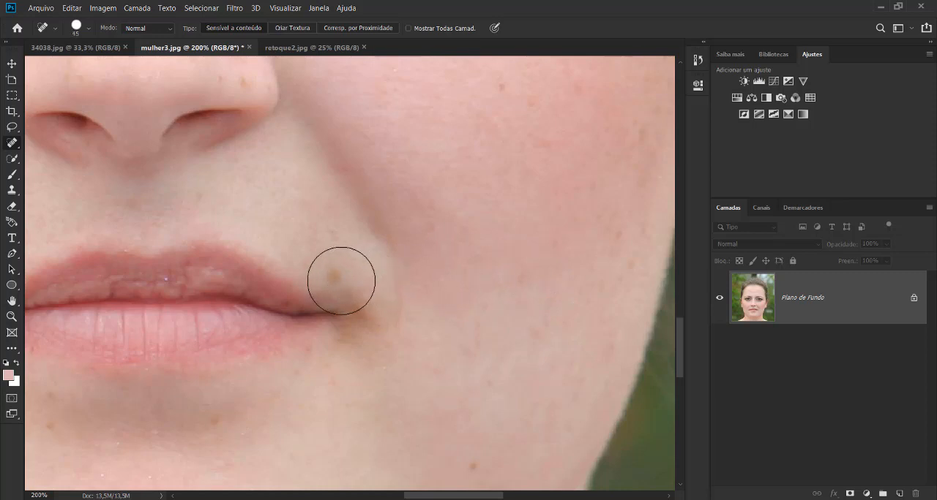
Heal the spot above the right-hand mouth corner and the spots along the lower jaw with a size 40 brush.
{"action": "left_click", "coordinate": [335, 272]}
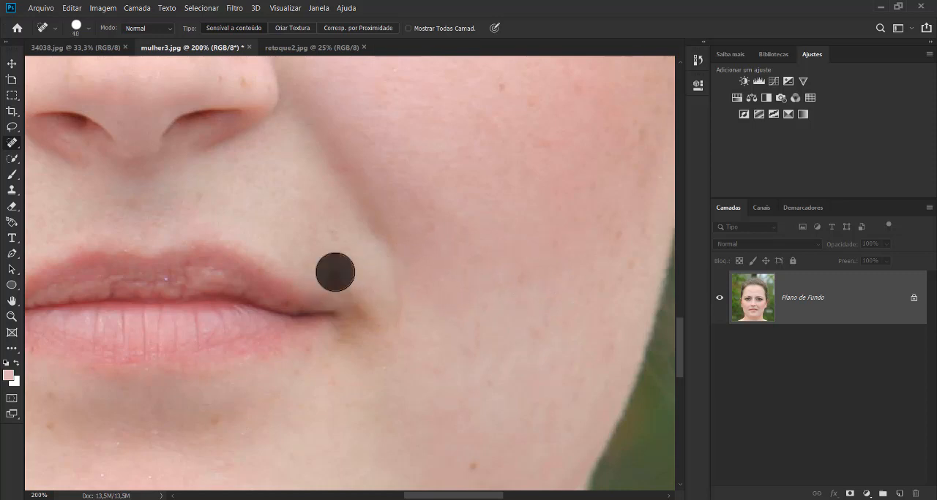
{"action": "scroll", "coordinate": [496, 292], "scroll_direction": "down", "scroll_amount": 3}
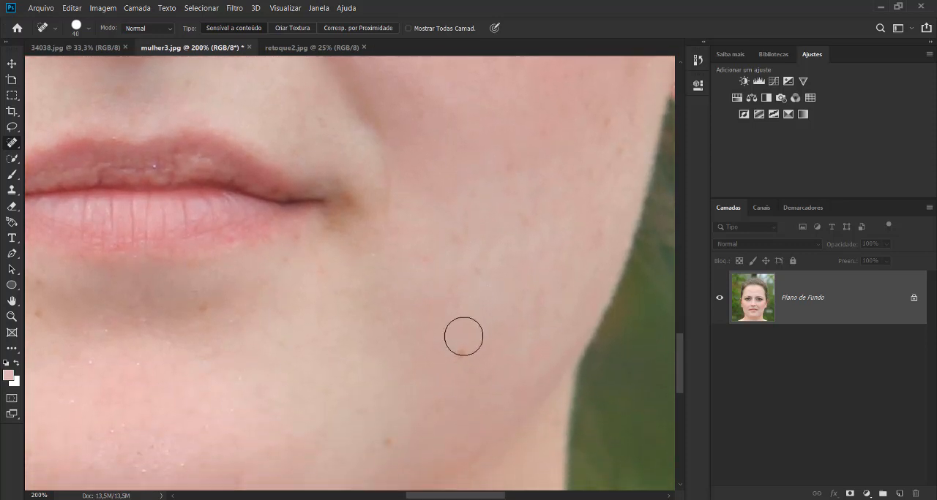
{"action": "left_click", "coordinate": [393, 434]}
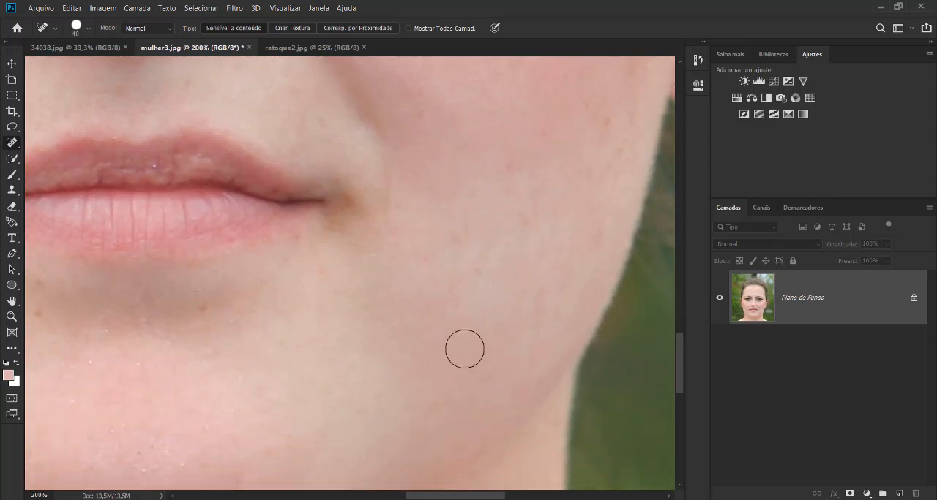
Remove the orange spot on the neck and the dark moles along the left-hand jawline with the Spot Healing Brush.
{"action": "scroll", "coordinate": [464, 349], "scroll_direction": "down", "scroll_amount": 2}
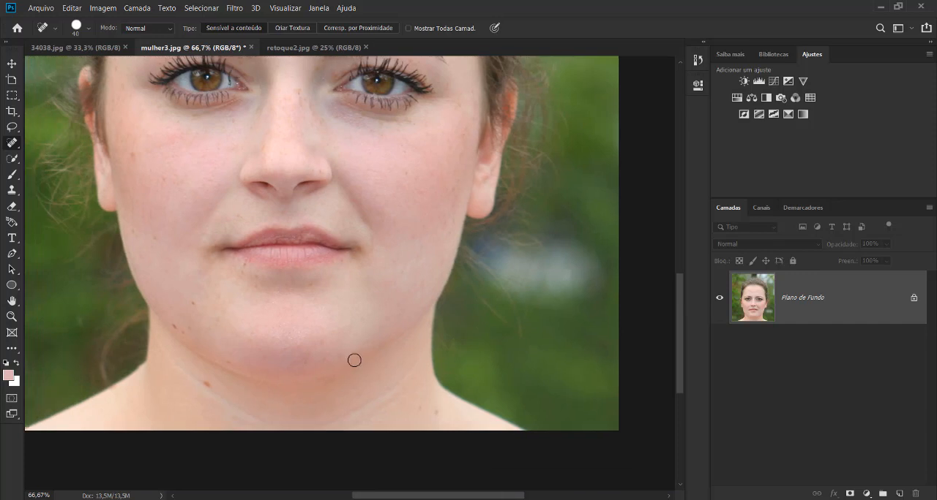
{"action": "scroll", "coordinate": [354, 360], "scroll_direction": "up", "scroll_amount": 2}
{"action": "left_click_drag", "start_coordinate": [358, 343], "coordinate": [493, 209]}
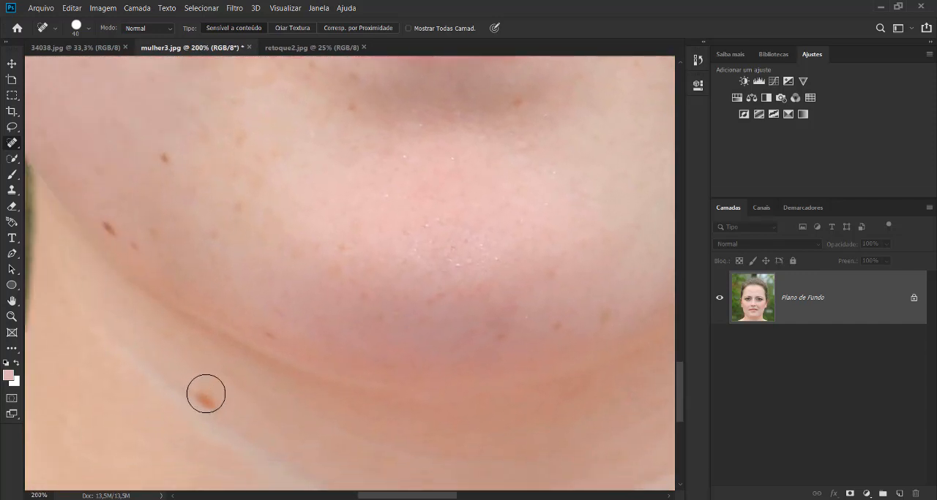
{"action": "left_click", "coordinate": [210, 391]}
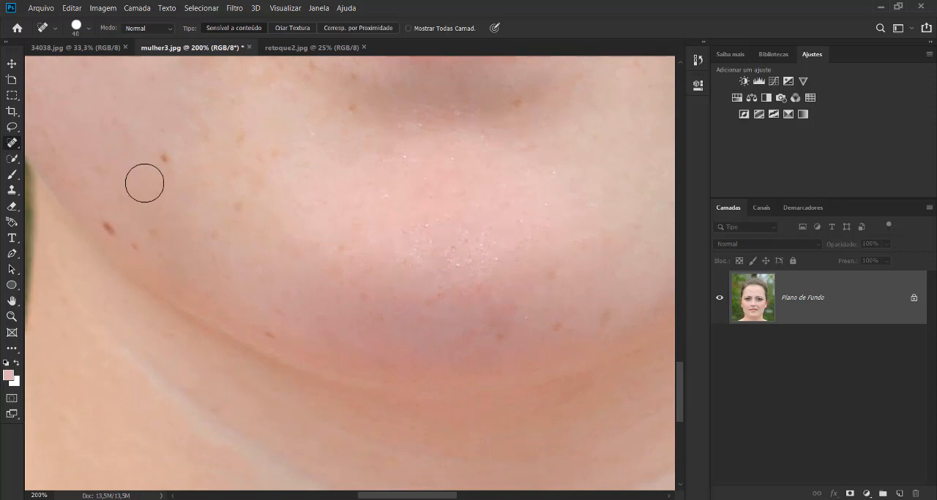
{"action": "left_click", "coordinate": [164, 158]}
{"action": "left_click", "coordinate": [117, 231]}
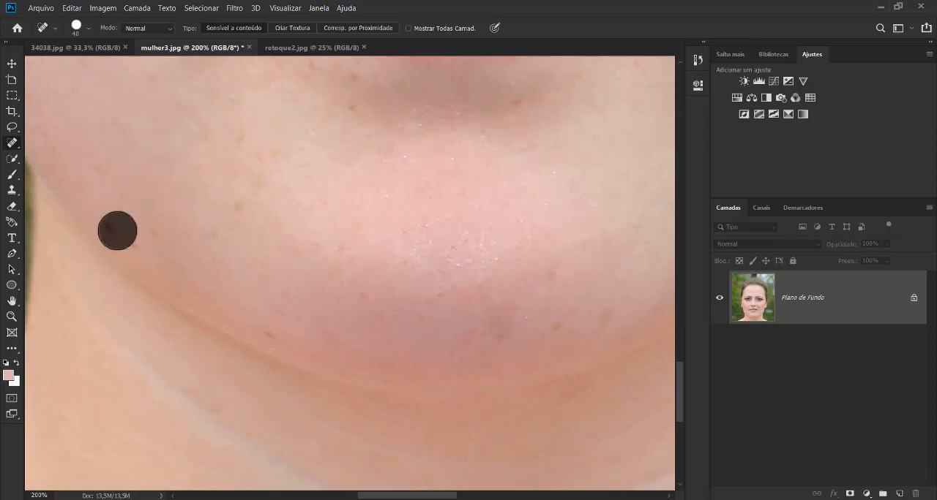
{"action": "left_click", "coordinate": [150, 234]}
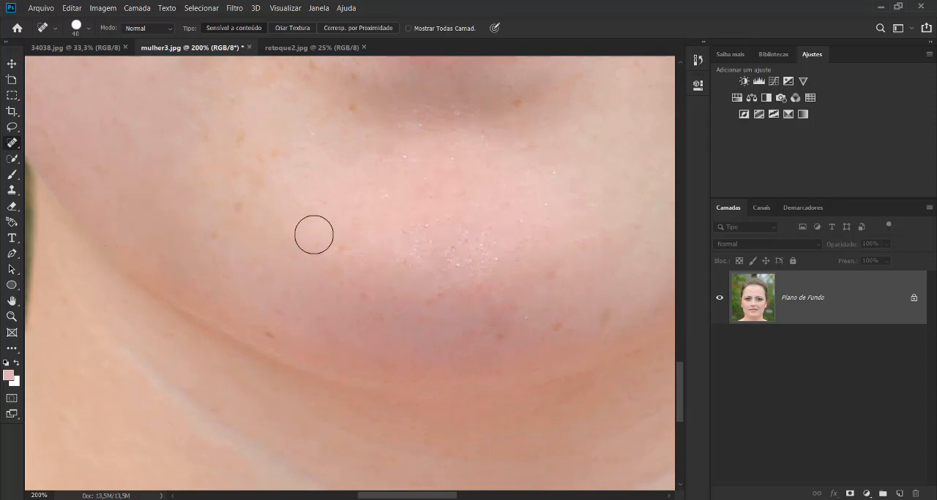
Heal the outer part of the crease beneath the right-hand eye, reducing the Spot Healing Brush to size 20.
{"action": "key", "text": "ctrl+minus"}
{"action": "key", "text": "ctrl+minus"}
{"action": "scroll", "coordinate": [432, 236], "scroll_direction": "up", "scroll_amount": 5}
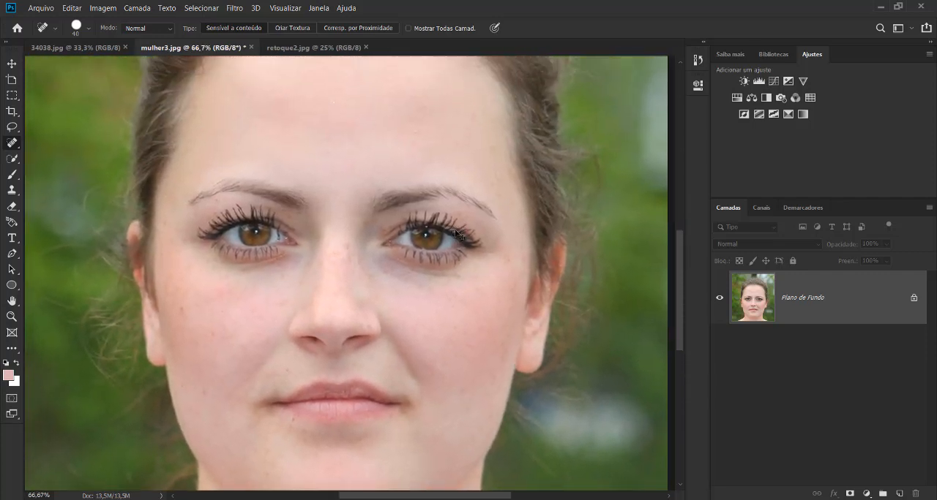
{"action": "key", "text": "ctrl+plus"}
{"action": "key", "text": "ctrl+plus"}
{"action": "key", "text": "ctrl+plus"}
{"action": "mouse_move", "coordinate": [532, 240]}
{"action": "left_mouse_down"}
{"action": "mouse_move", "coordinate": [347, 211]}
{"action": "mouse_move", "coordinate": [445, 246]}
{"action": "left_mouse_up"}
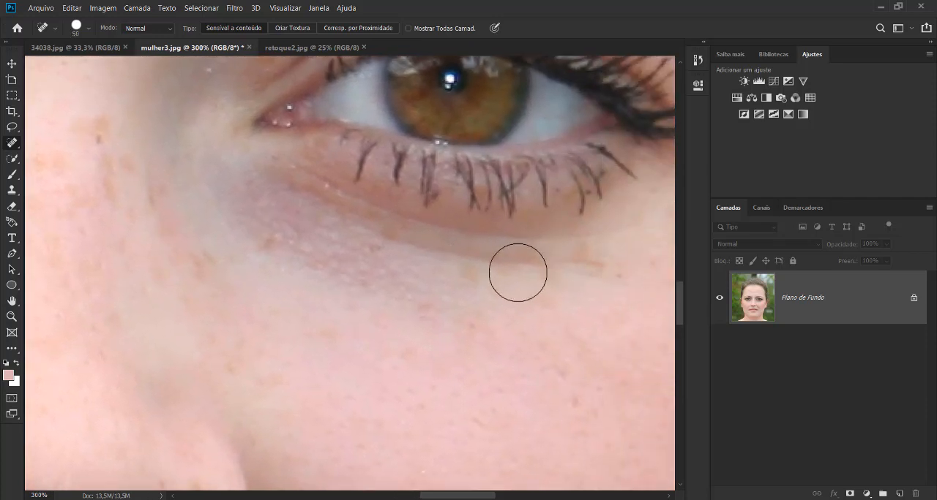
{"action": "key", "text": "bracketleft"}
{"action": "mouse_move", "coordinate": [537, 264]}
{"action": "left_mouse_down"}
{"action": "mouse_move", "coordinate": [468, 251]}
{"action": "mouse_move", "coordinate": [456, 261]}
{"action": "left_mouse_up"}
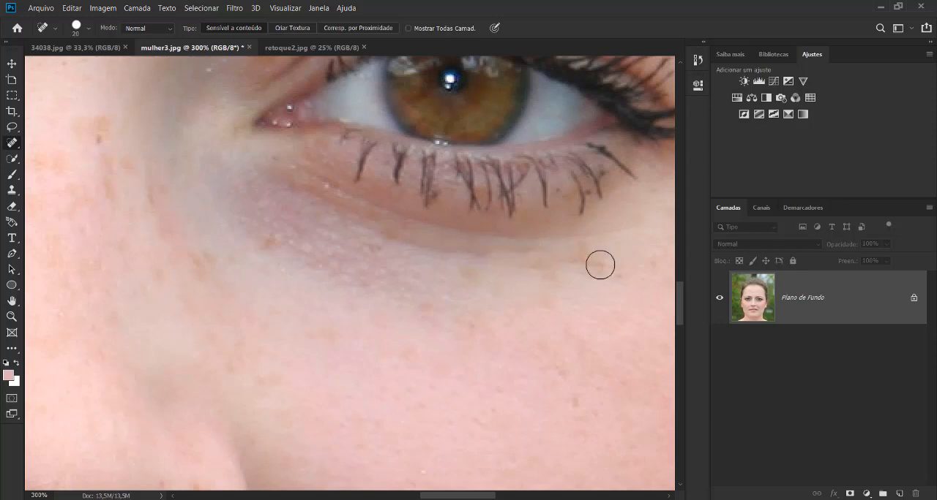
{"action": "mouse_move", "coordinate": [600, 264]}
{"action": "left_mouse_down"}
{"action": "mouse_move", "coordinate": [519, 273]}
{"action": "mouse_move", "coordinate": [544, 289]}
{"action": "mouse_move", "coordinate": [469, 265]}
{"action": "left_mouse_up"}
Heal the middle and outer parts of the crease beneath the right-hand eye with the size 20 Spot Healing Brush.
{"action": "scroll", "coordinate": [564, 286], "scroll_direction": "up", "scroll_amount": 1}
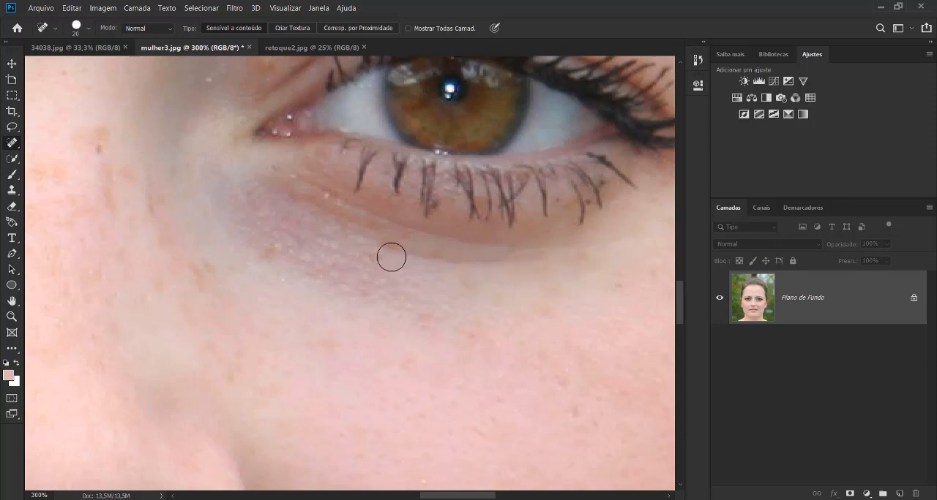
{"action": "left_click_drag", "start_coordinate": [374, 246], "coordinate": [426, 259]}
{"action": "left_click_drag", "start_coordinate": [619, 236], "coordinate": [539, 278]}
{"action": "left_click_drag", "start_coordinate": [568, 251], "coordinate": [534, 261]}
{"action": "scroll", "coordinate": [533, 310], "scroll_direction": "up", "scroll_amount": 2}
{"action": "scroll", "coordinate": [563, 348], "scroll_direction": "up", "scroll_amount": 1}
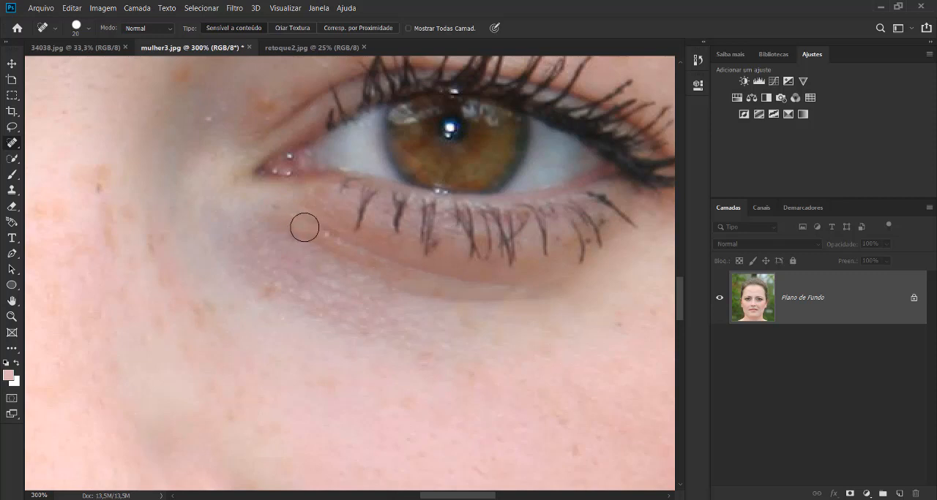
Heal the inner part of the crease beneath the right-hand eye, starting near the tear duct, with the Spot Healing Brush.
{"action": "left_click_drag", "start_coordinate": [302, 224], "coordinate": [376, 274]}
{"action": "left_click_drag", "start_coordinate": [331, 236], "coordinate": [382, 272]}
{"action": "scroll", "coordinate": [402, 315], "scroll_direction": "up", "scroll_amount": 2}
{"action": "key", "text": "ctrl+minus"}
{"action": "key", "text": "ctrl+minus"}
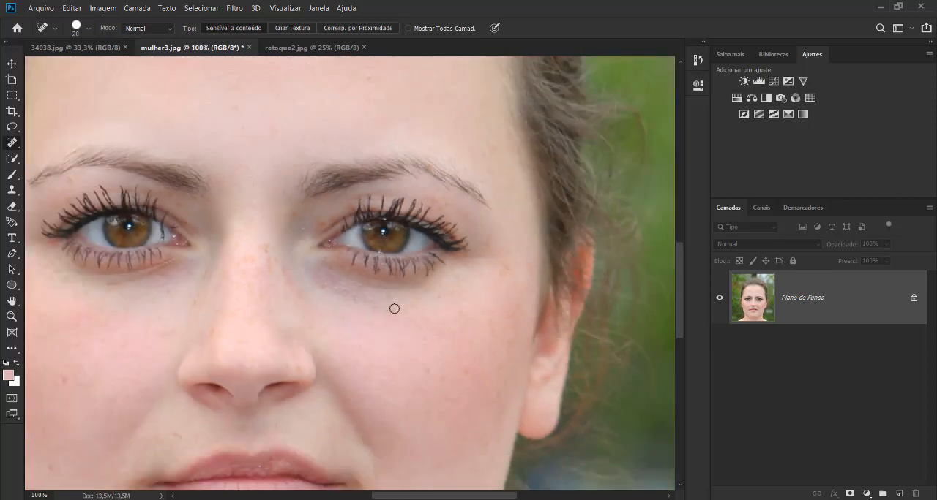
Try to heal the crease beneath the inner corner of the left-hand eye, and undo the healing stroke.
{"action": "mouse_move", "coordinate": [117, 282]}
{"action": "left_mouse_down"}
{"action": "mouse_move", "coordinate": [160, 270]}
{"action": "mouse_move", "coordinate": [145, 279]}
{"action": "left_mouse_up"}
{"action": "scroll", "coordinate": [176, 270], "scroll_direction": "up", "scroll_amount": 1}
{"action": "key", "text": "ctrl+plus"}
{"action": "key", "text": "ctrl+plus"}
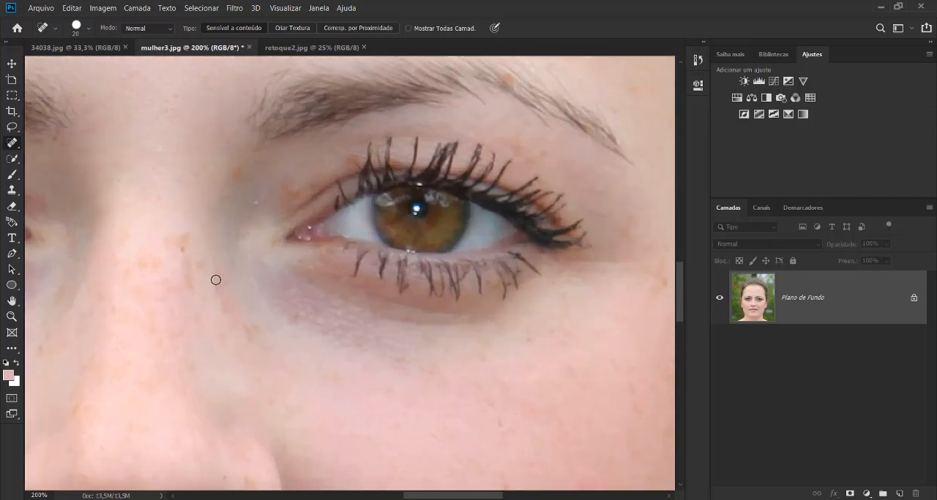
{"action": "left_click_drag", "start_coordinate": [213, 252], "coordinate": [444, 226]}
{"action": "left_click_drag", "start_coordinate": [164, 270], "coordinate": [259, 278]}
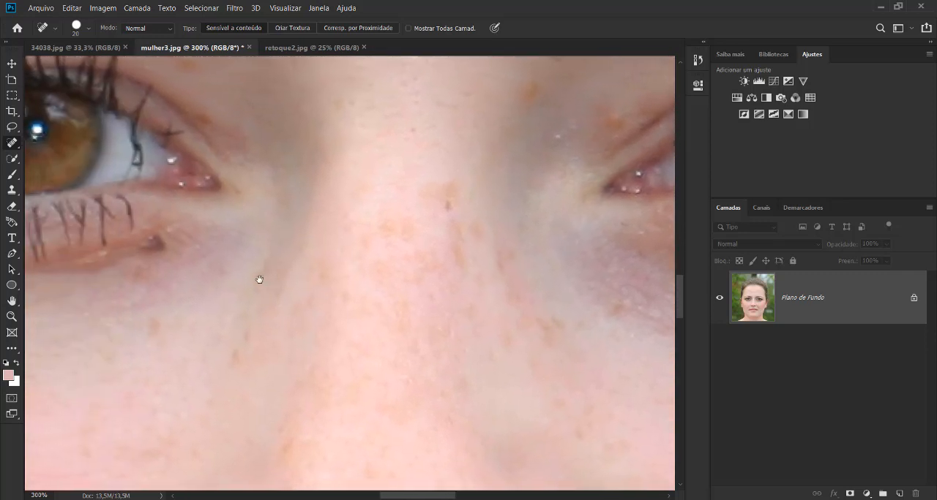
{"action": "key", "text": "ctrl+z"}
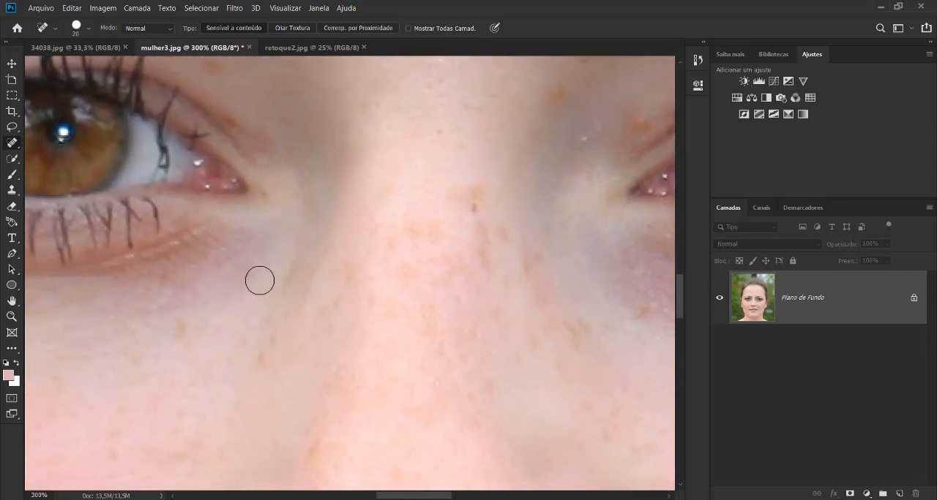
Open the image's history, enlarge its list, and review the recorded healing strokes back to the opening state.
{"action": "left_click", "coordinate": [698, 62]}
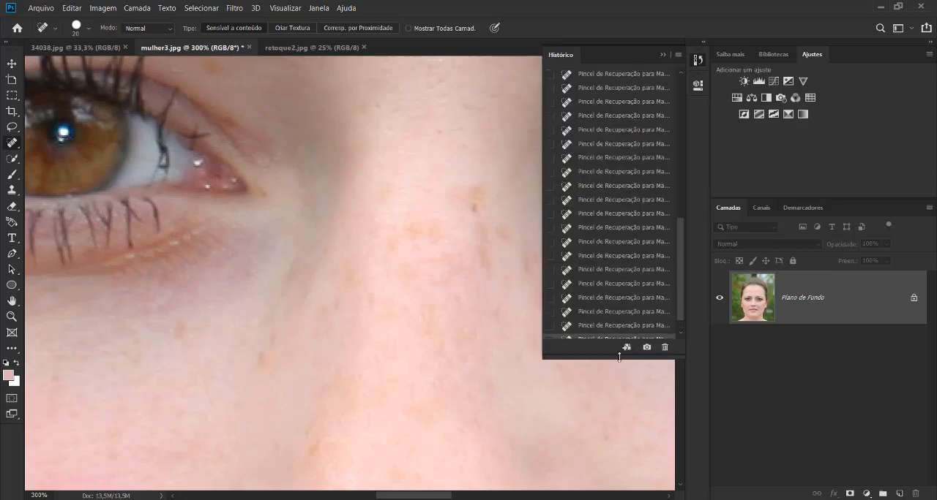
{"action": "left_click_drag", "start_coordinate": [619, 358], "coordinate": [619, 428]}
{"action": "left_click_drag", "start_coordinate": [681, 313], "coordinate": [667, 142]}
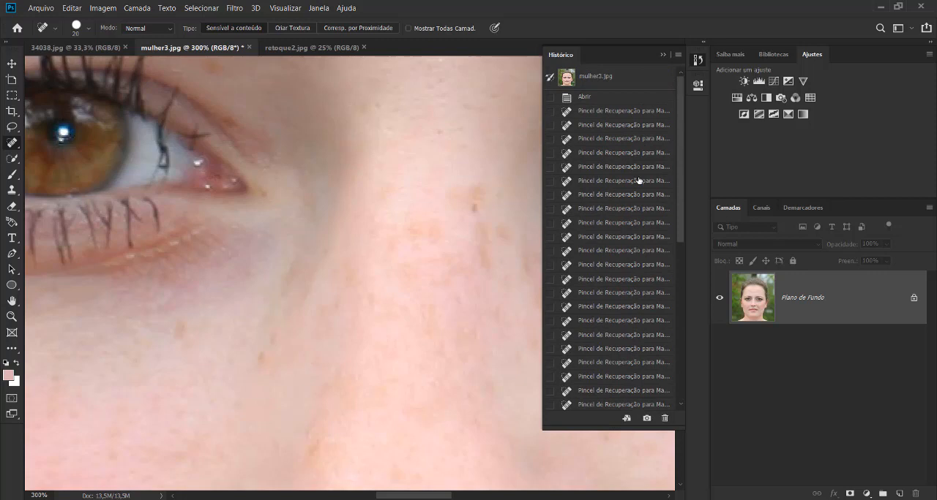
{"action": "scroll", "coordinate": [638, 180], "scroll_direction": "down", "scroll_amount": 5}
{"action": "scroll", "coordinate": [639, 180], "scroll_direction": "up", "scroll_amount": 5}
{"action": "scroll", "coordinate": [638, 180], "scroll_direction": "down", "scroll_amount": 5}
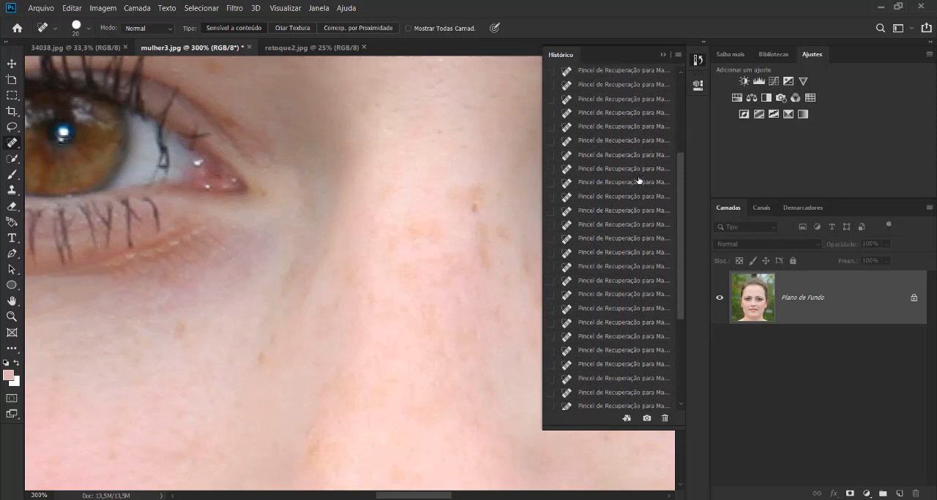
{"action": "scroll", "coordinate": [639, 180], "scroll_direction": "up", "scroll_amount": 5}
{"action": "scroll", "coordinate": [635, 116], "scroll_direction": "down", "scroll_amount": 1}
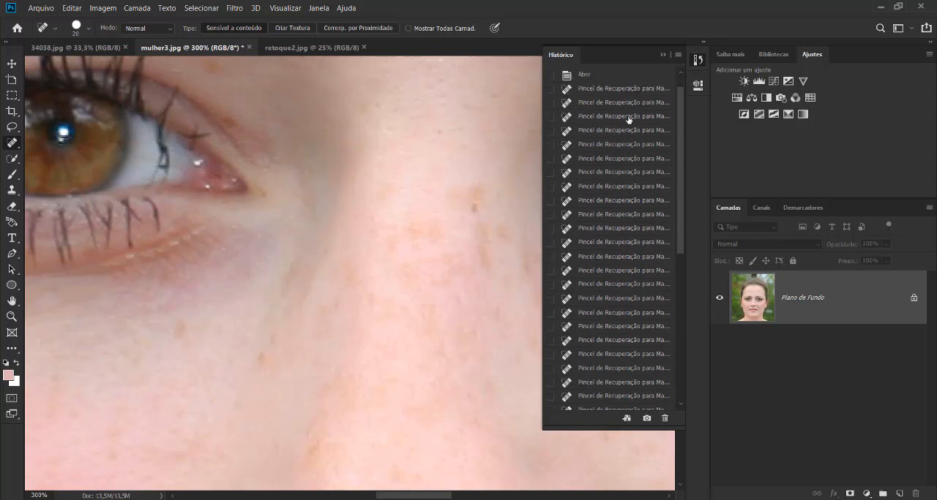
{"action": "scroll", "coordinate": [628, 121], "scroll_direction": "up", "scroll_amount": 1}
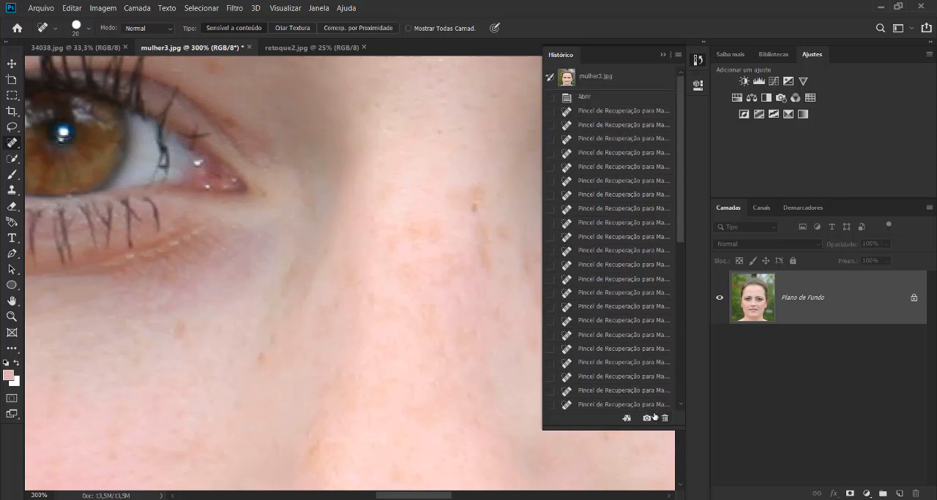
Create a new history snapshot of the retouched portrait.
{"action": "scroll", "coordinate": [679, 133], "scroll_direction": "down", "scroll_amount": 1}
{"action": "scroll", "coordinate": [621, 179], "scroll_direction": "up", "scroll_amount": 1}
{"action": "scroll", "coordinate": [650, 427], "scroll_direction": "up", "scroll_amount": 1}
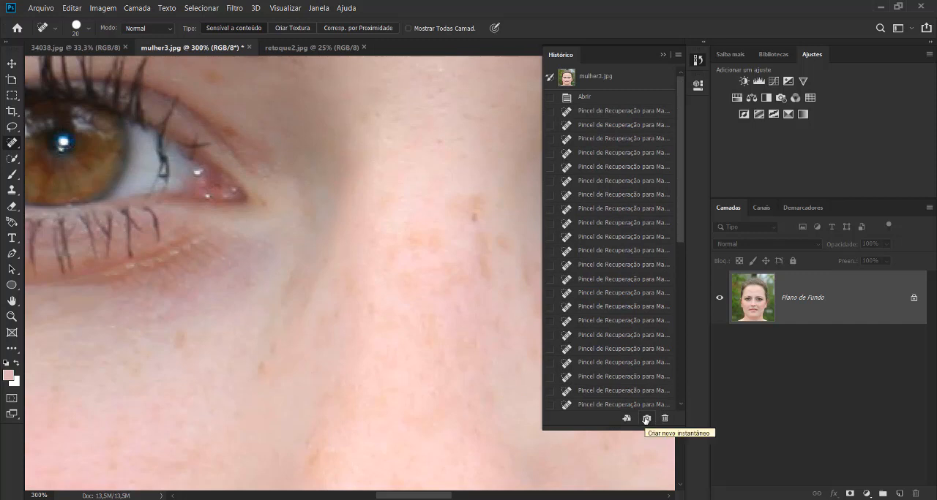
{"action": "left_click", "coordinate": [646, 419]}
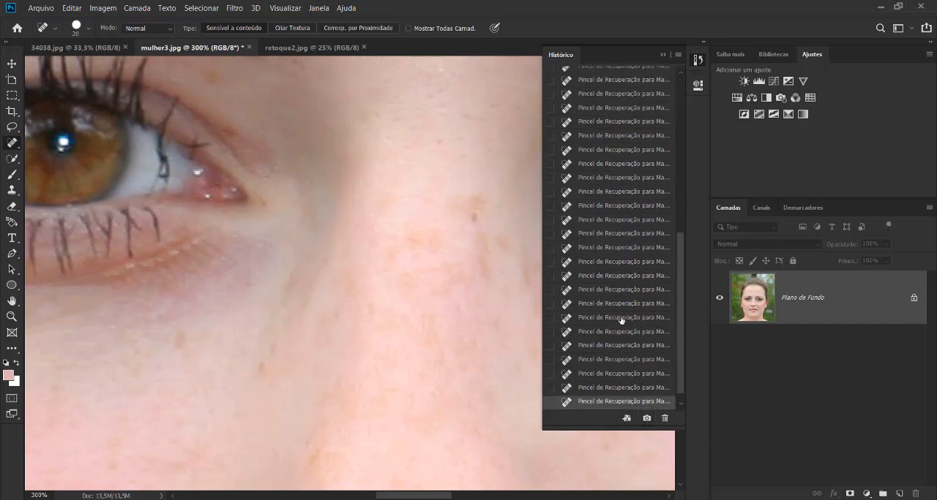
{"action": "scroll", "coordinate": [642, 291], "scroll_direction": "up", "scroll_amount": 8}
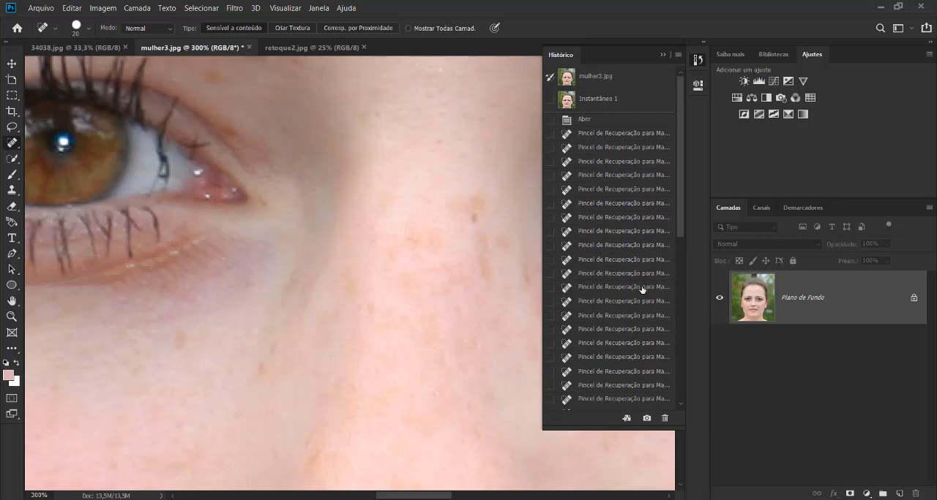
Switch the image to the Instantâneo 1 snapshot and collapse the docked panels to widen the canvas.
{"action": "key", "text": "ctrl+minus"}
{"action": "key", "text": "ctrl+minus"}
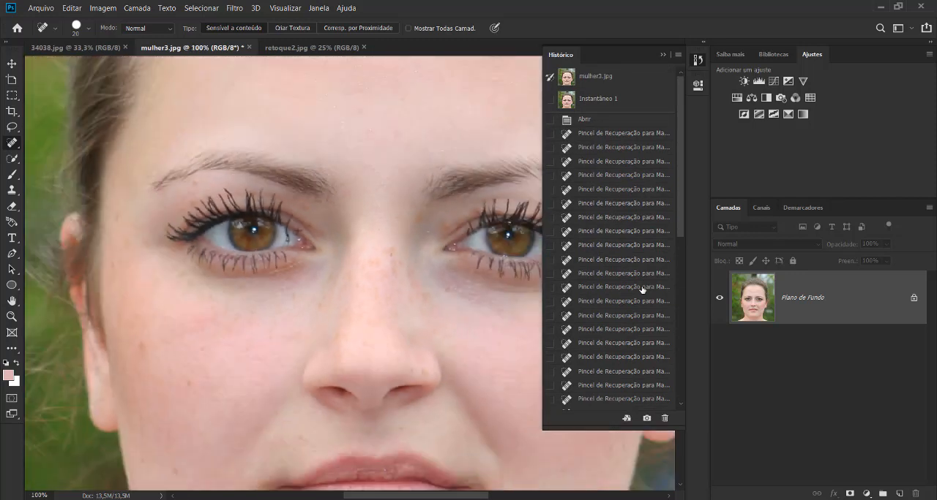
{"action": "left_click", "coordinate": [613, 99]}
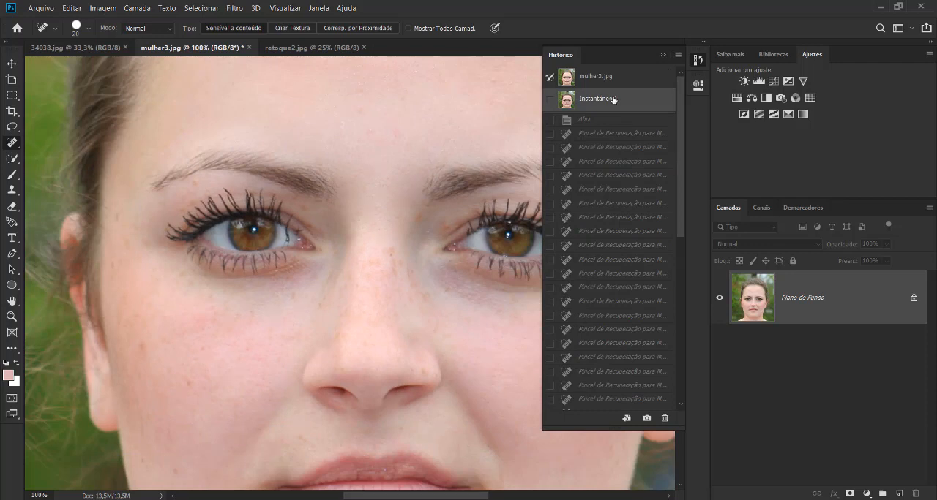
{"action": "left_click", "coordinate": [932, 43]}
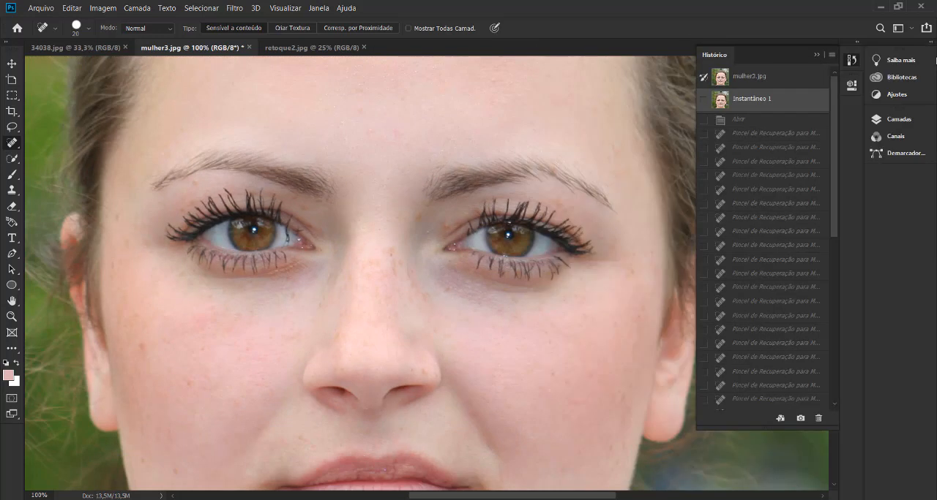
Compare the original mulher3.jpg snapshot with Instantâneo 1 on the face, finishing on the retouched version.
{"action": "left_click", "coordinate": [778, 81]}
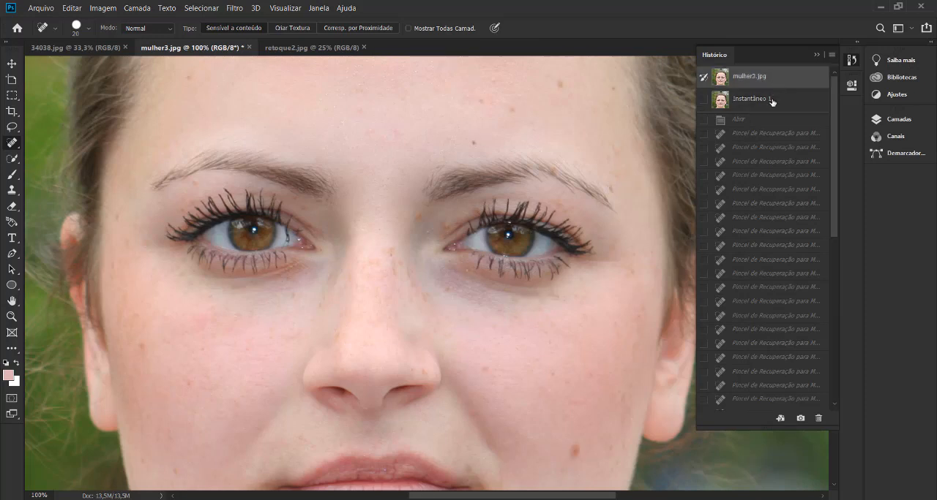
{"action": "left_click", "coordinate": [770, 102]}
{"action": "left_click", "coordinate": [771, 78]}
{"action": "left_click", "coordinate": [770, 99]}
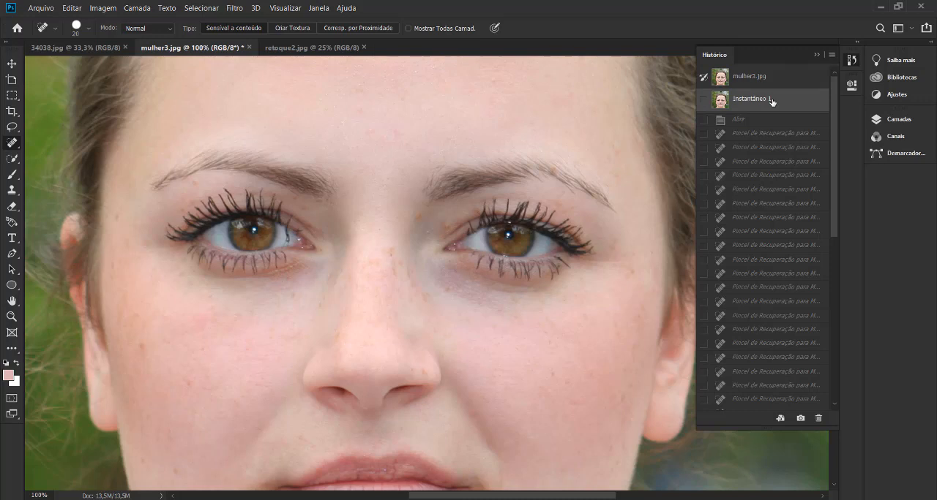
{"action": "key", "text": "ctrl+minus"}
{"action": "left_click", "coordinate": [774, 79]}
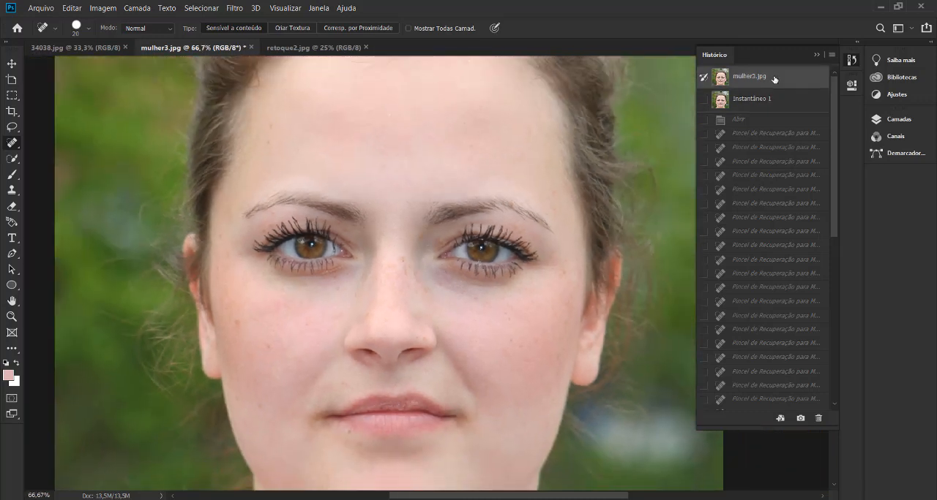
{"action": "left_click", "coordinate": [763, 104]}
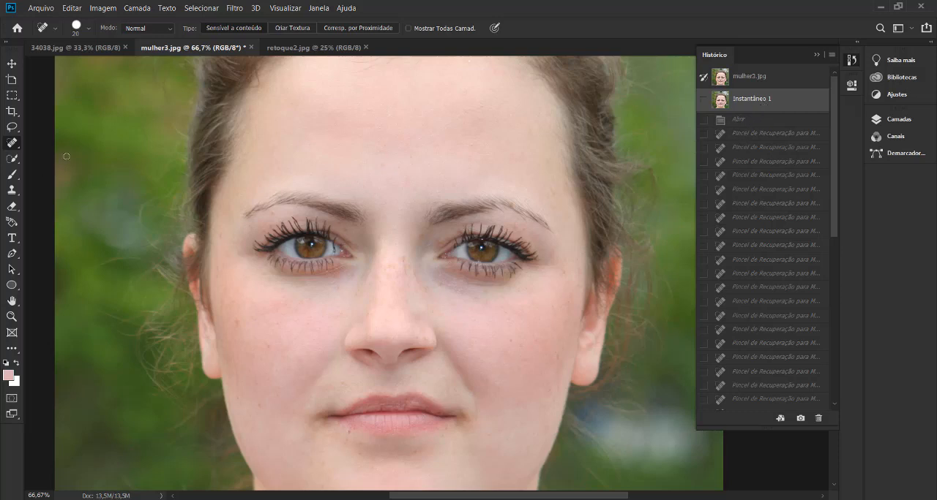
Show the other retouching tools grouped with the Spot Healing Brush.
{"action": "right_click", "coordinate": [13, 145]}
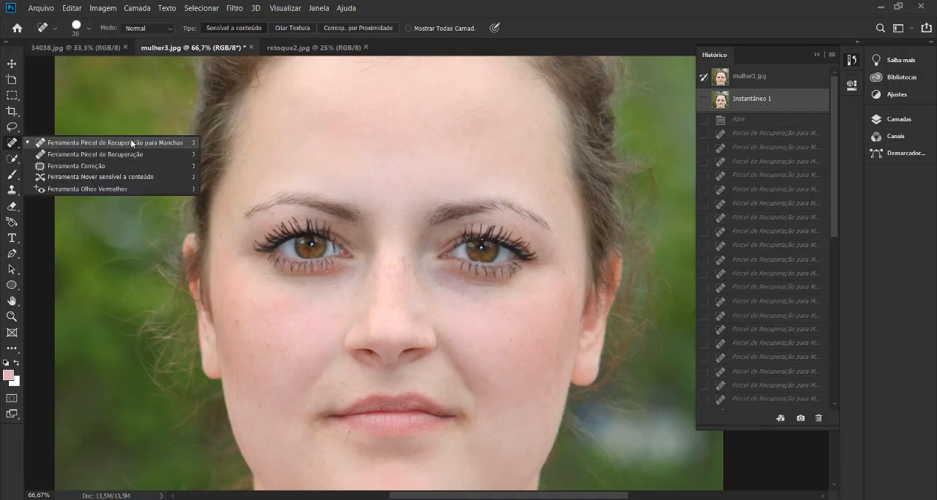